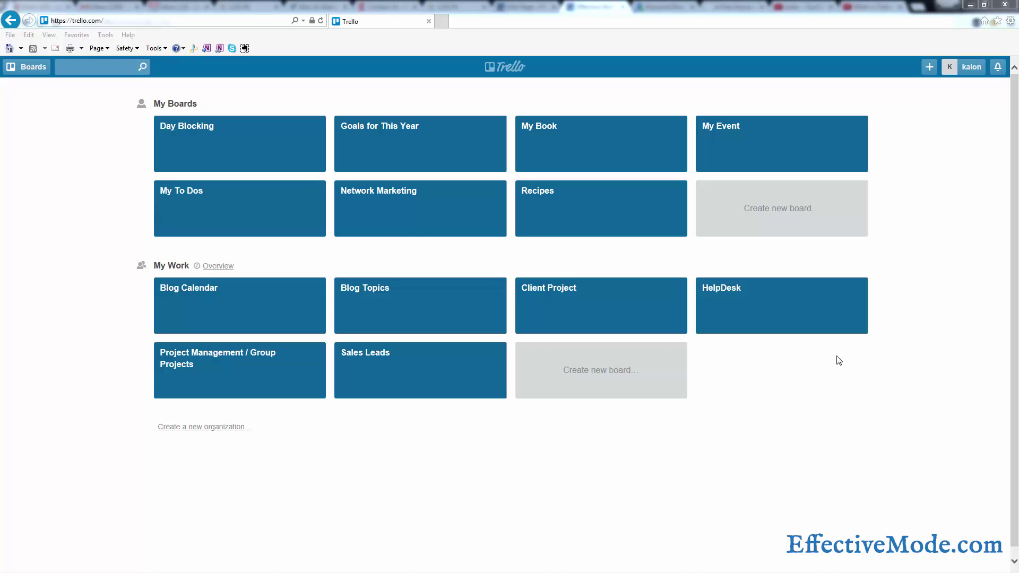
Step: Go back to the boards overview and open the Network Marketing board
click(457, 207)
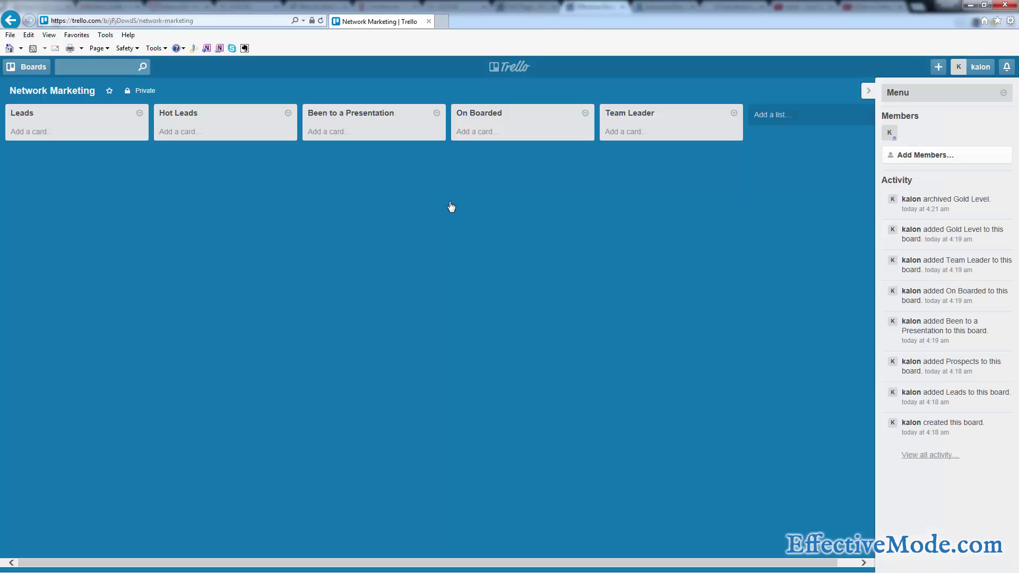
click(509, 68)
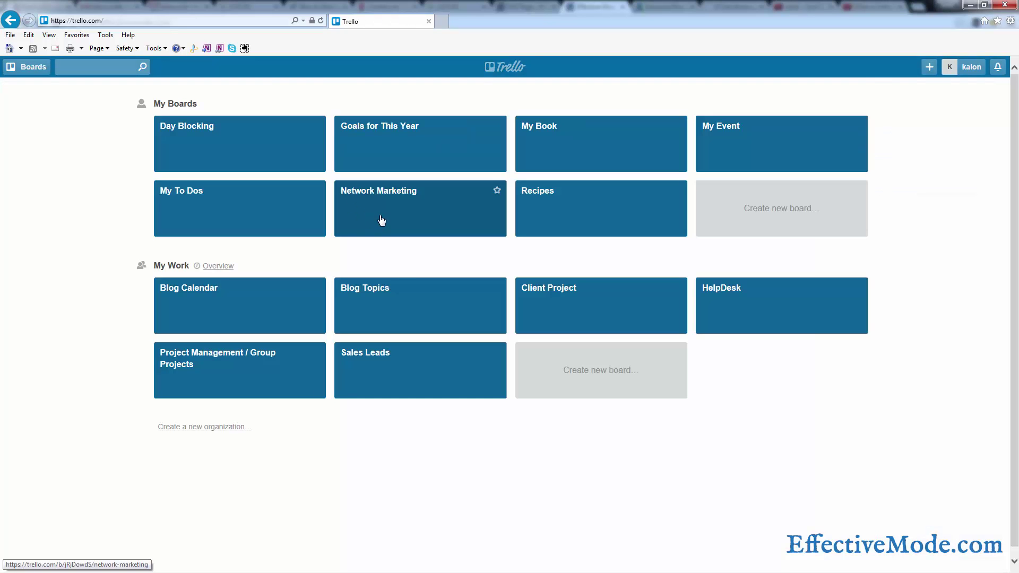
click(379, 220)
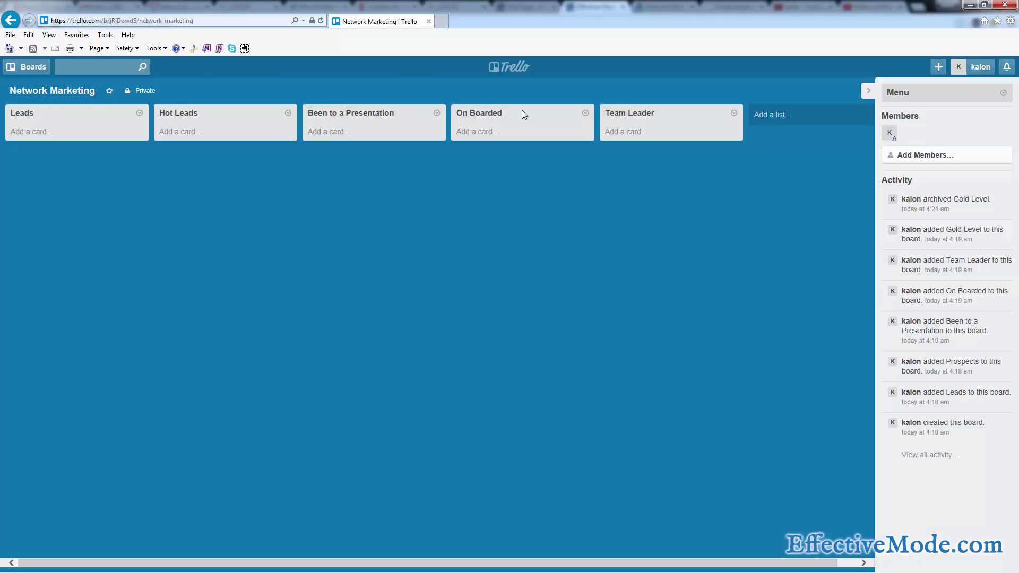
Step: Add cards named Tina, Sam, Trish and Billy to the Leads list
click(64, 133)
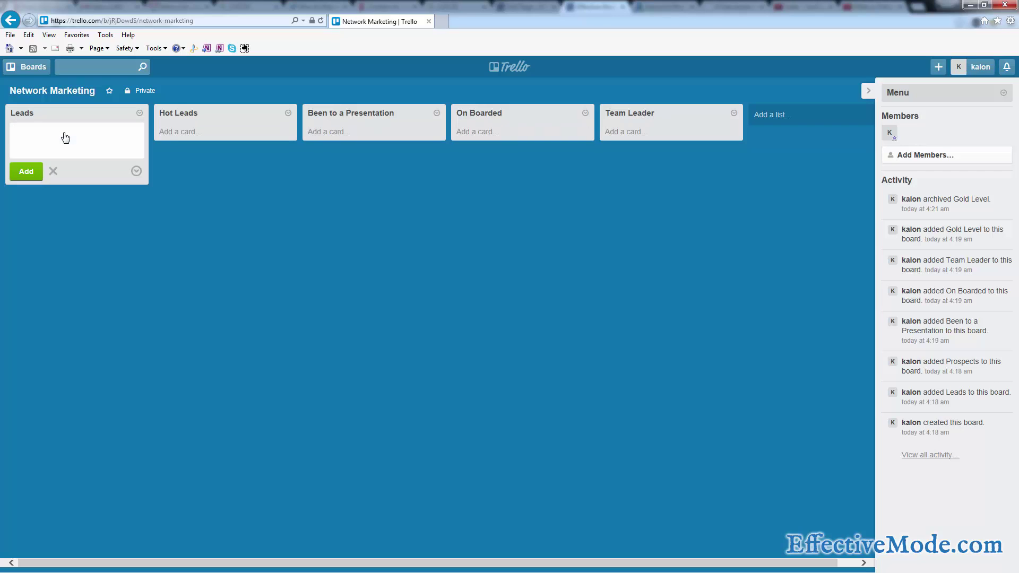
text(Tina)
key(Return)
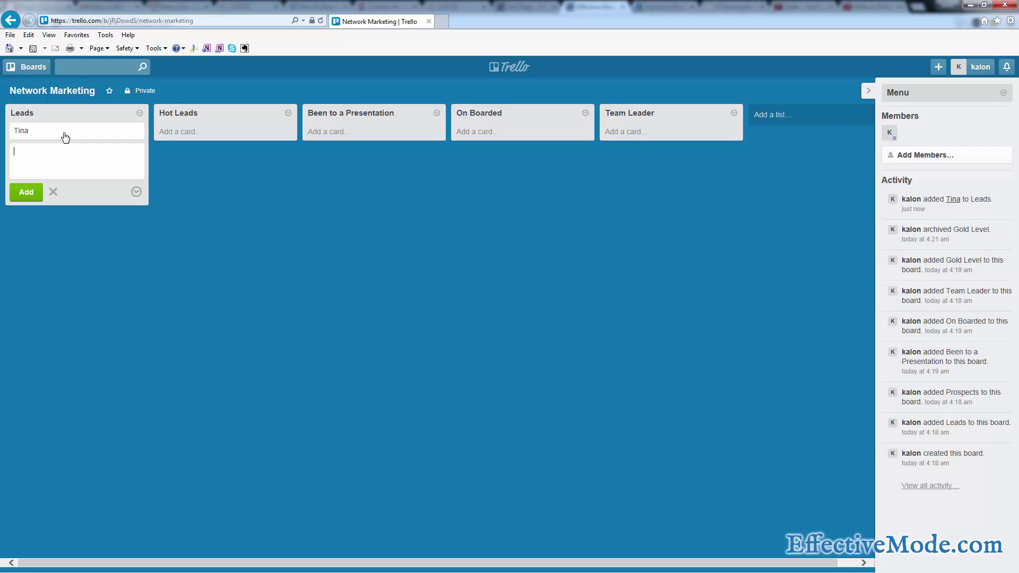
text(Sam)
key(Return)
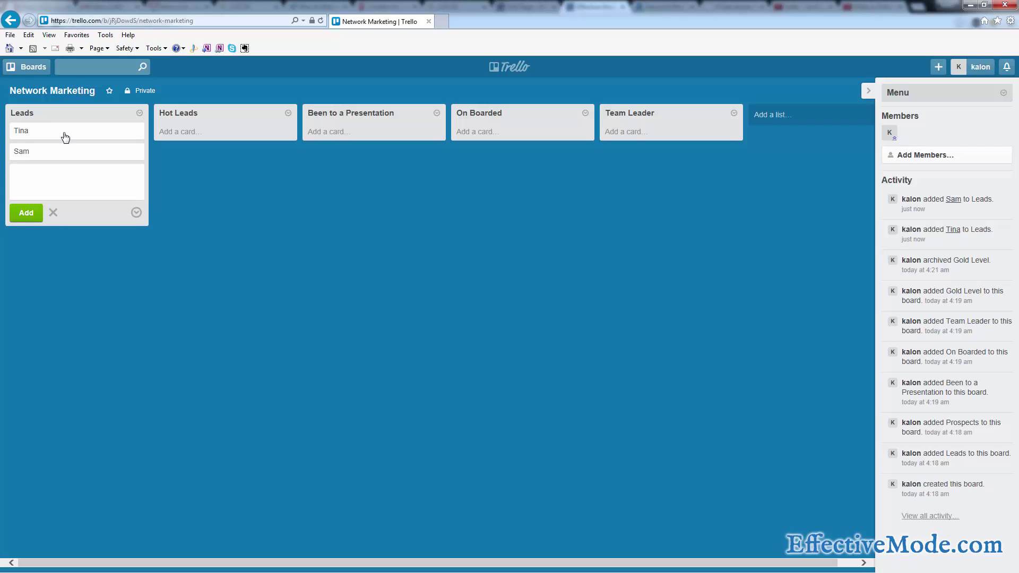
text(Trish)
key(Return)
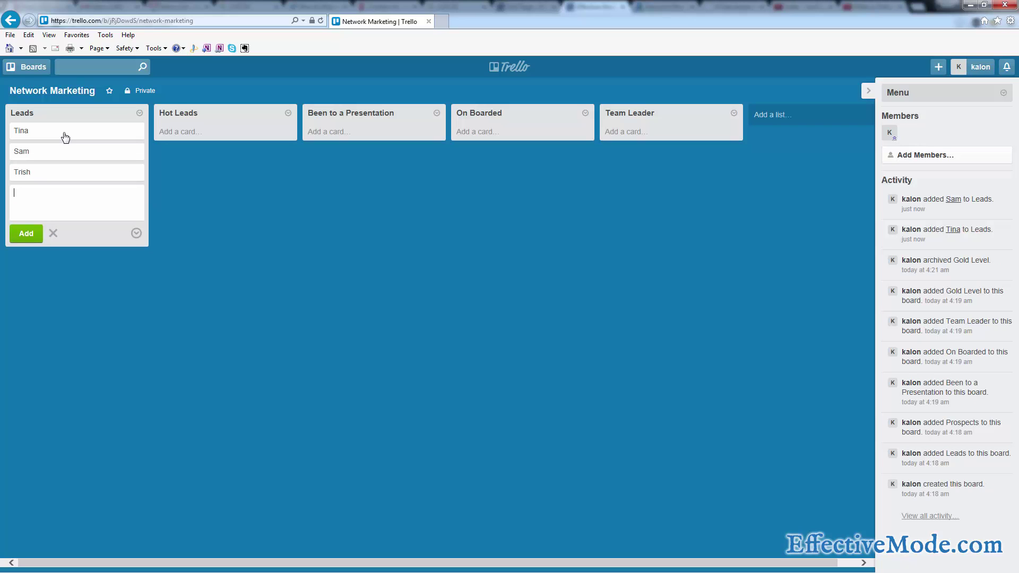
text(Billy)
key(Return)
Step: Add cards named Amy, Susan and Peter to Leads, then stop adding cards
text(Amy)
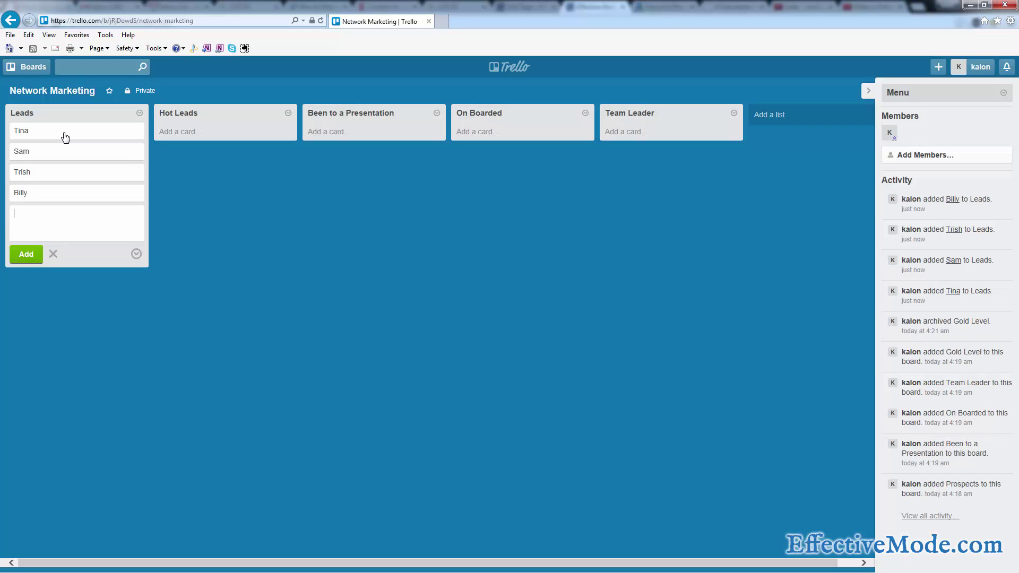
key(Return)
text(Susan)
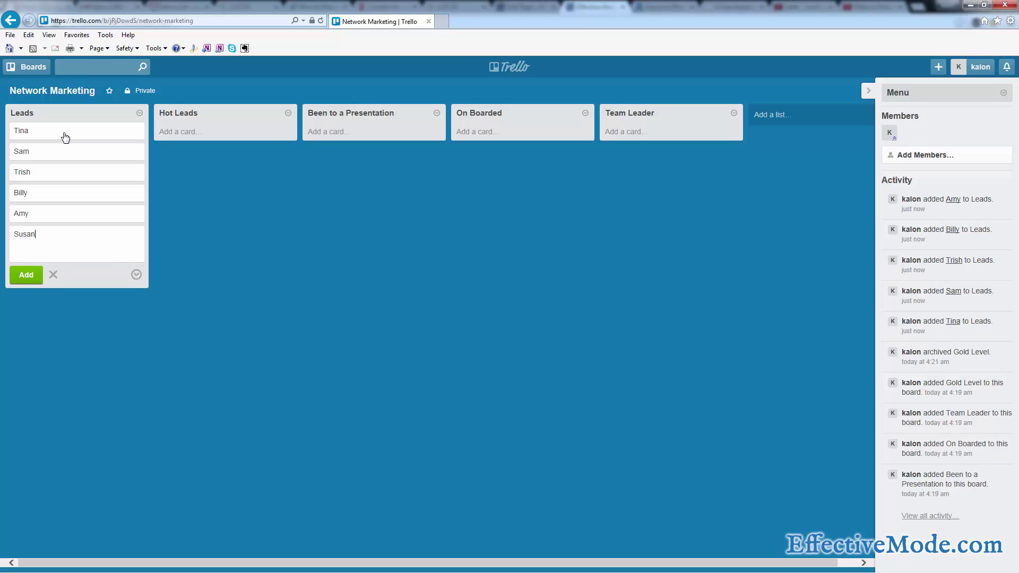
key(Return)
text(P)
key(BackSpace)
text(Peter)
key(Return)
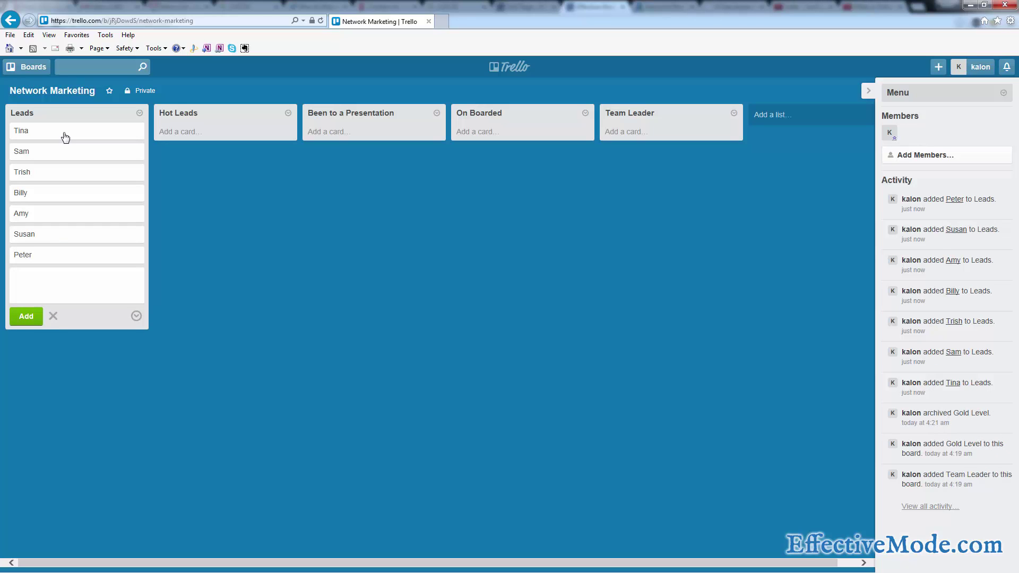
click(287, 309)
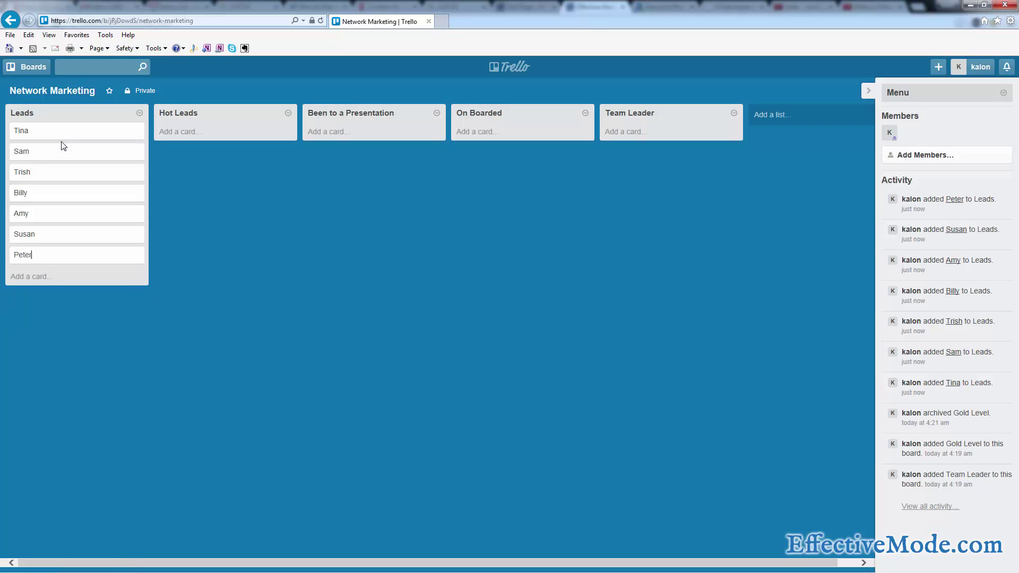
Step: Drag Tina, Sam and Billy into Hot Leads, with Sam on top and Billy second
drag(44, 138, 192, 136)
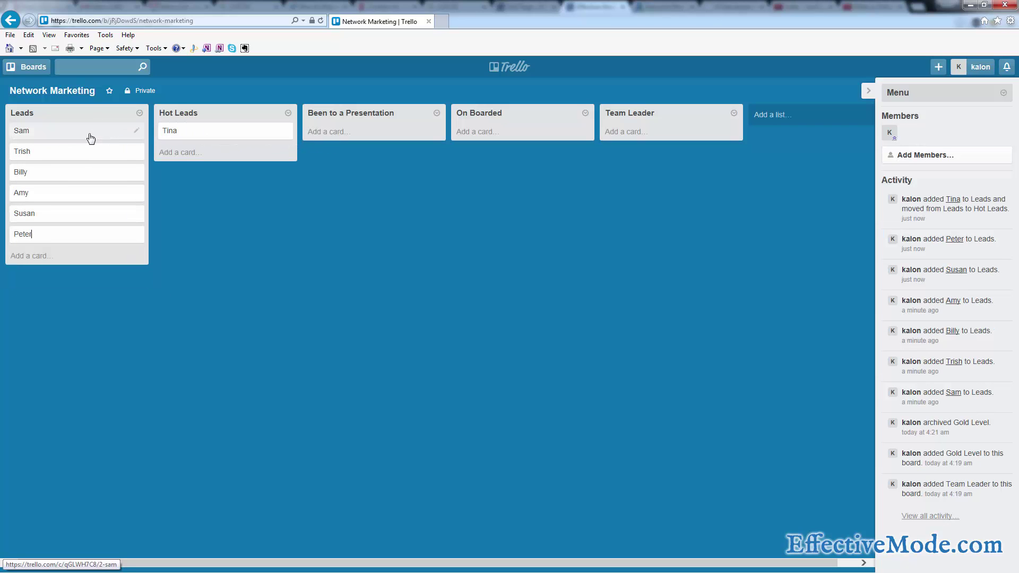
drag(91, 138, 228, 154)
drag(72, 158, 165, 157)
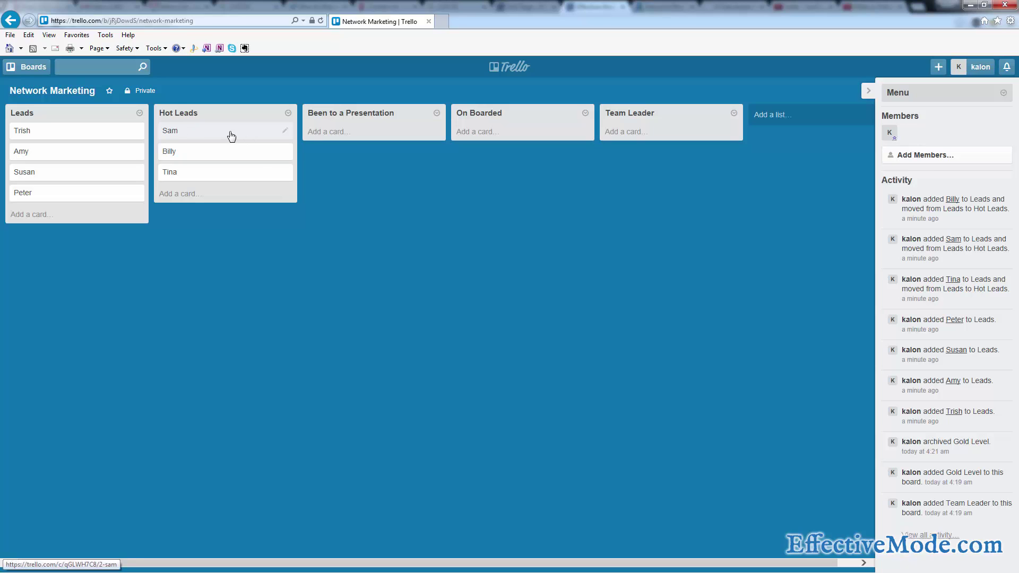
Step: Move Sam's card from Hot Leads into the Been to a Presentation list
drag(231, 136, 382, 139)
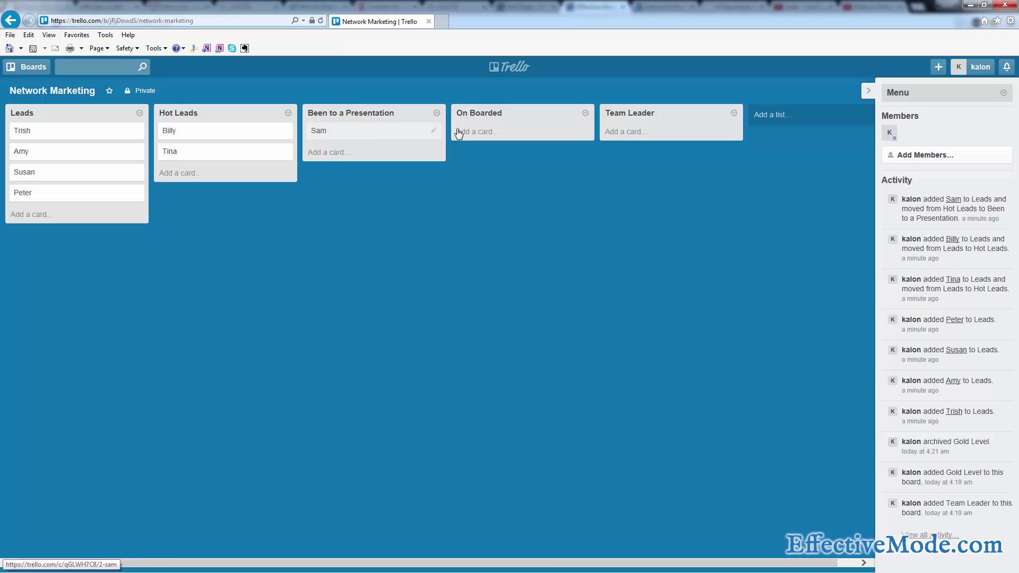
Step: Create a new list named 'Not Interested' at the end of the board
click(776, 118)
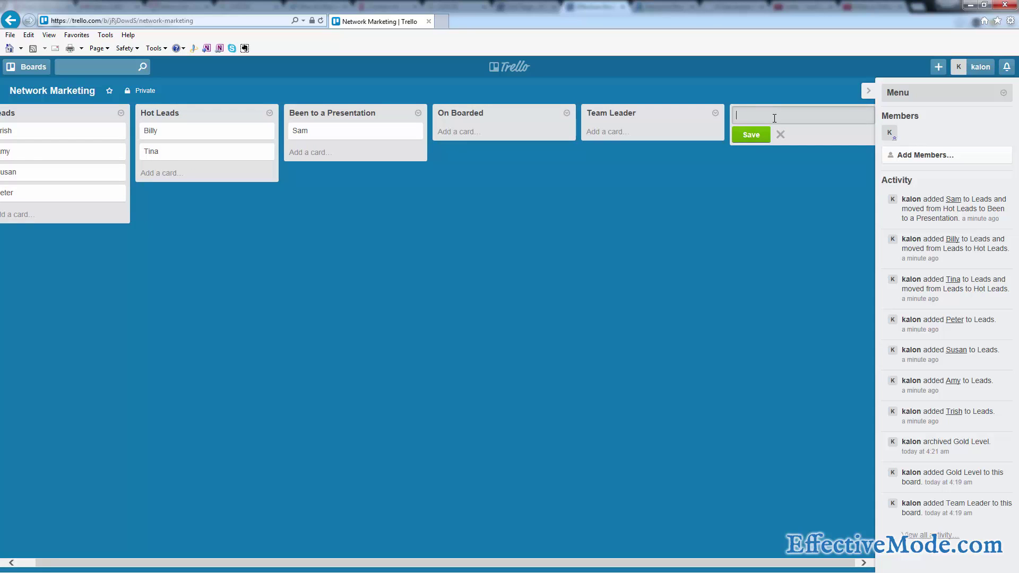
text(Not Interested)
key(Return)
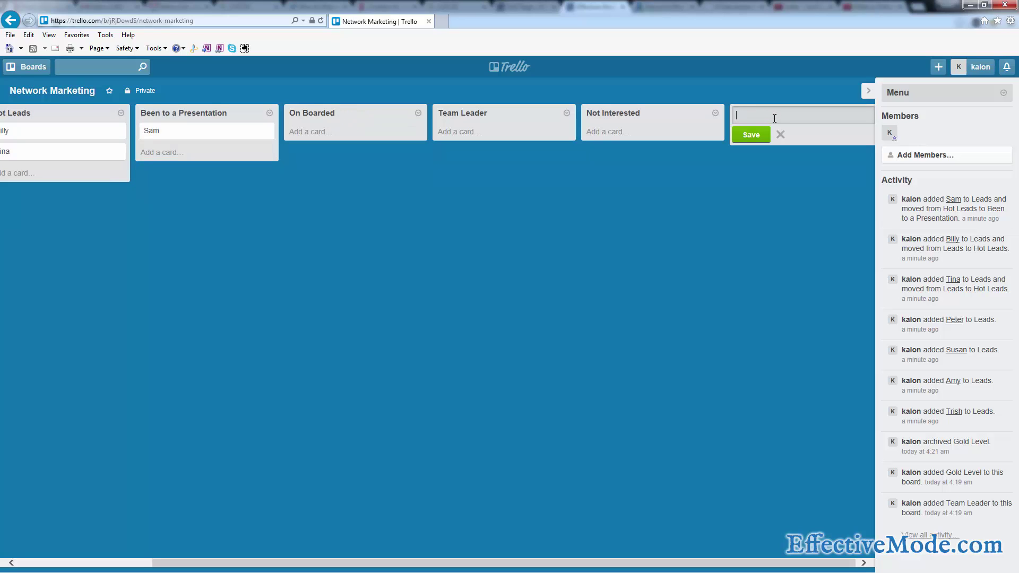
Step: Move Sam's card into the On Boarded list
drag(205, 133, 658, 136)
click(328, 324)
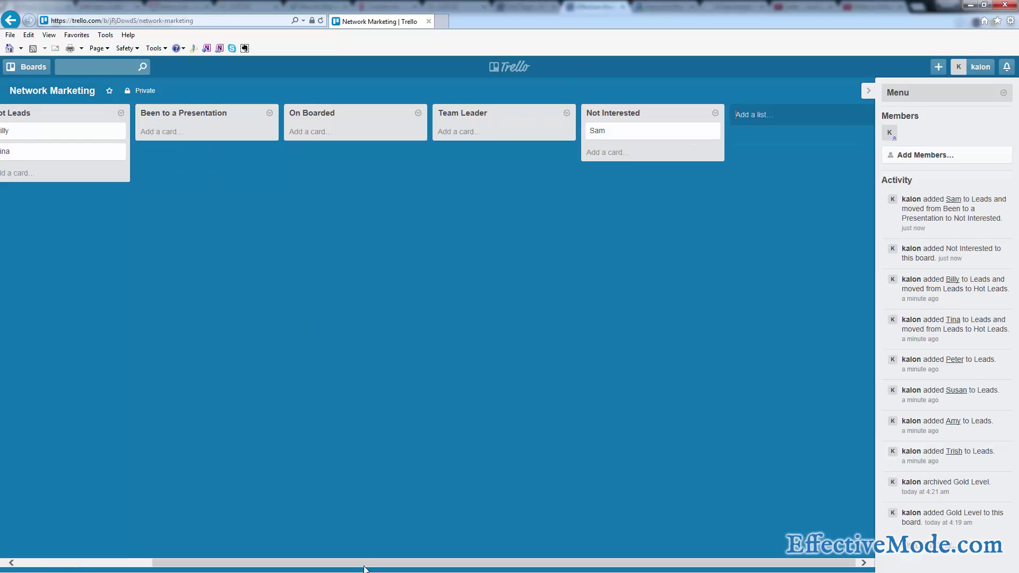
drag(364, 563, 260, 562)
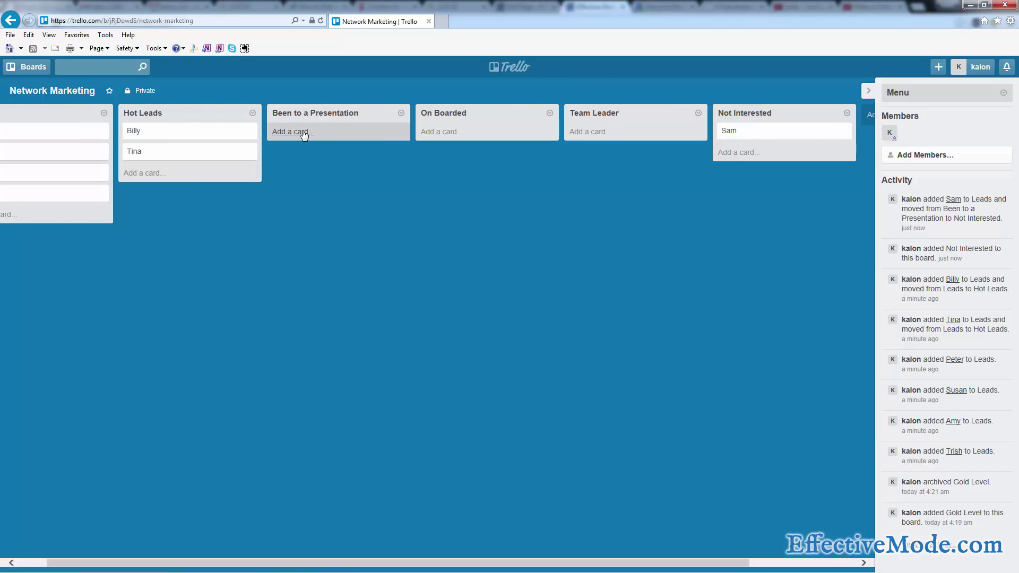
drag(729, 131, 458, 144)
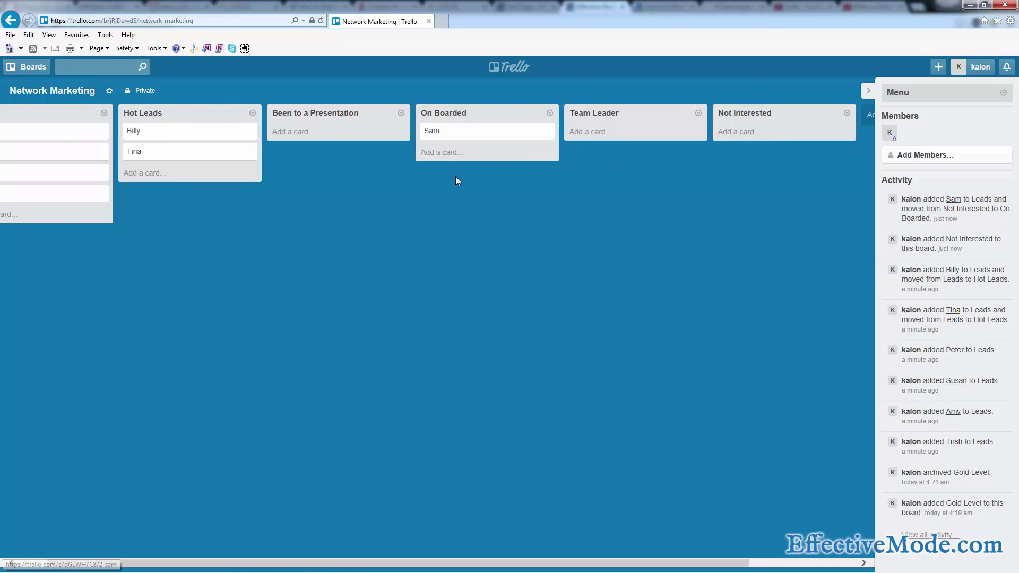
click(460, 137)
click(682, 95)
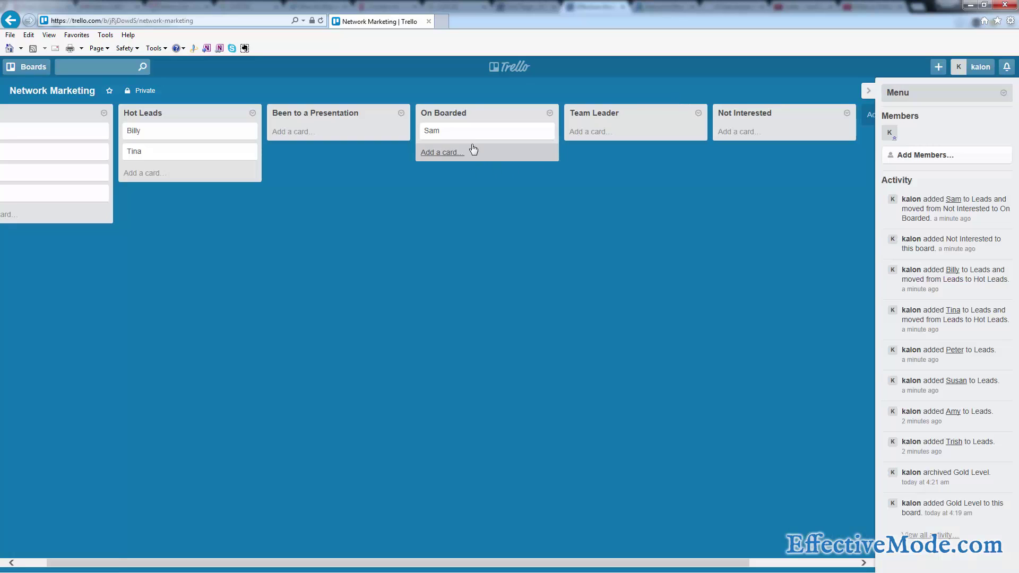
drag(471, 141, 609, 138)
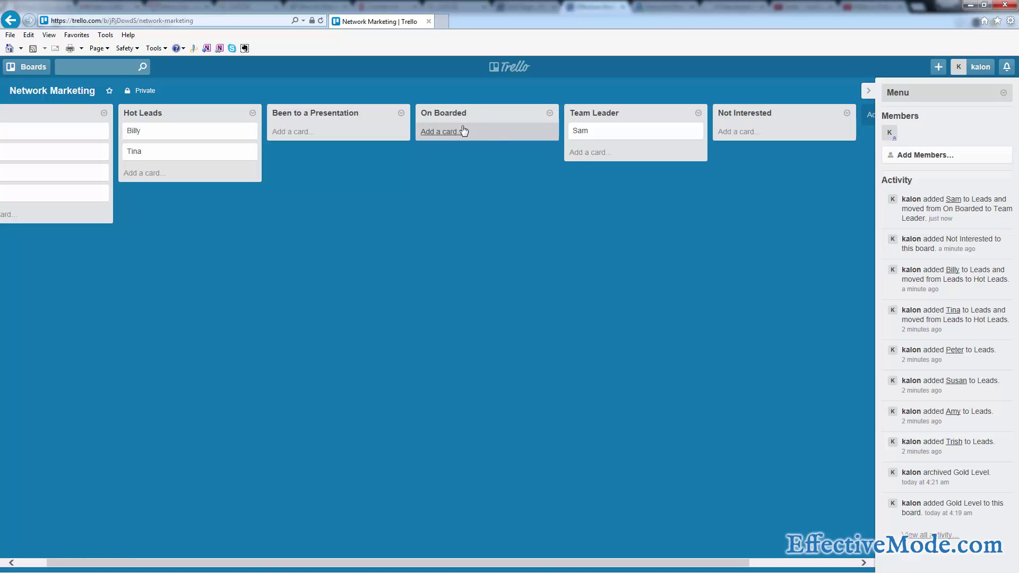
drag(654, 125, 626, 138)
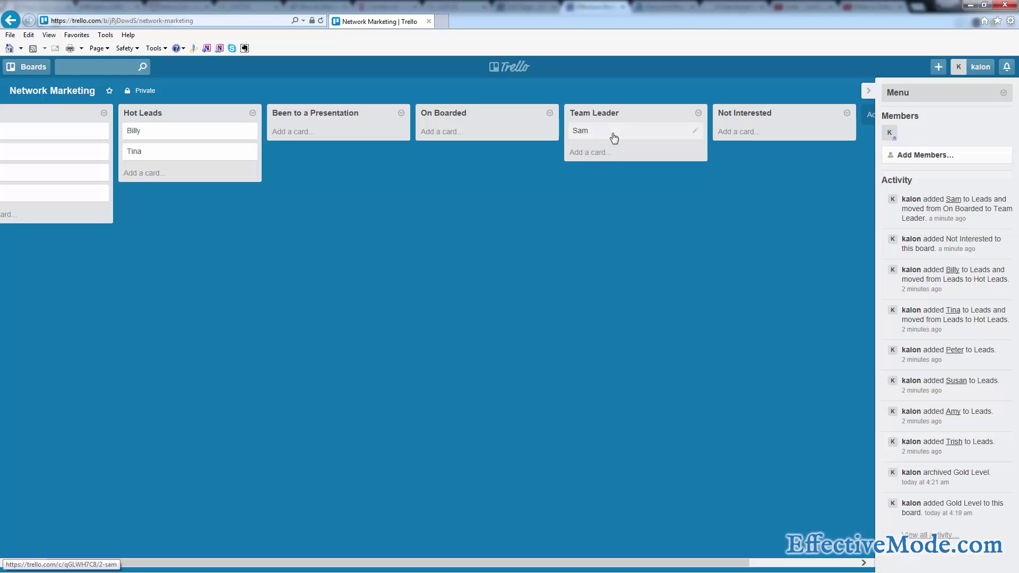
drag(610, 137, 454, 139)
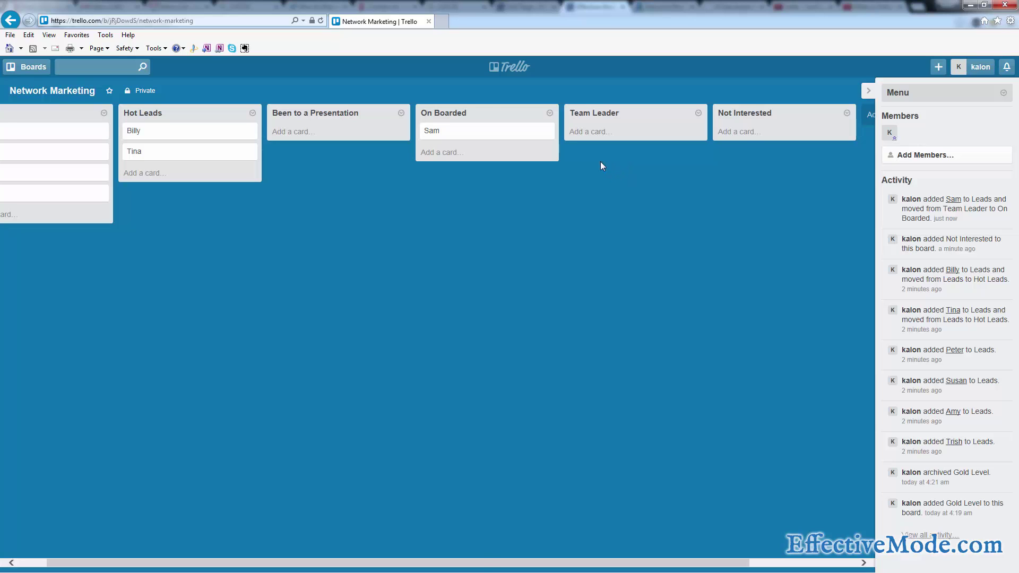
scroll(585, 160, left, 2)
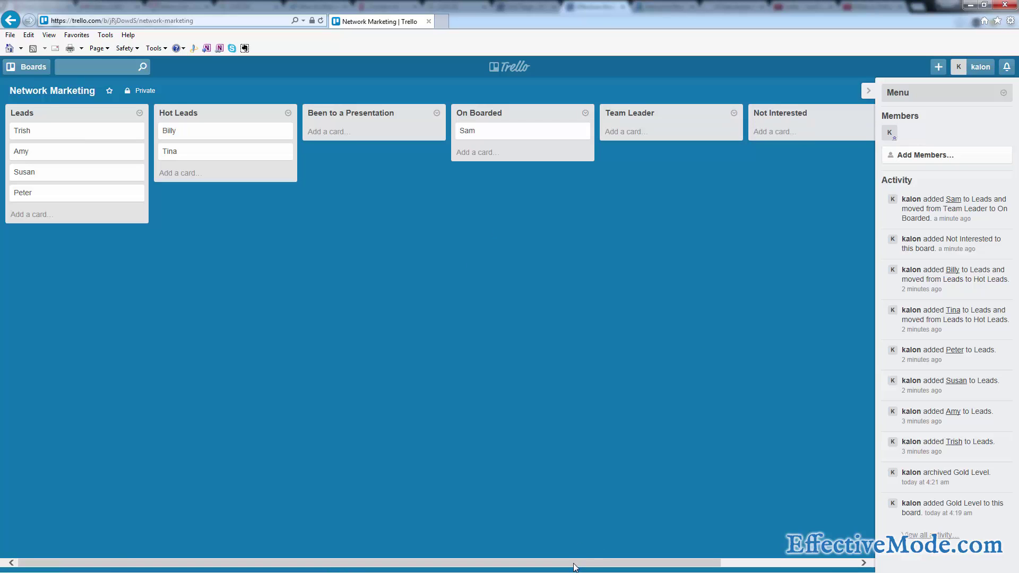
Step: Move Trish and Amy from Leads and Billy from Hot Leads into On Boarded
drag(637, 562, 752, 563)
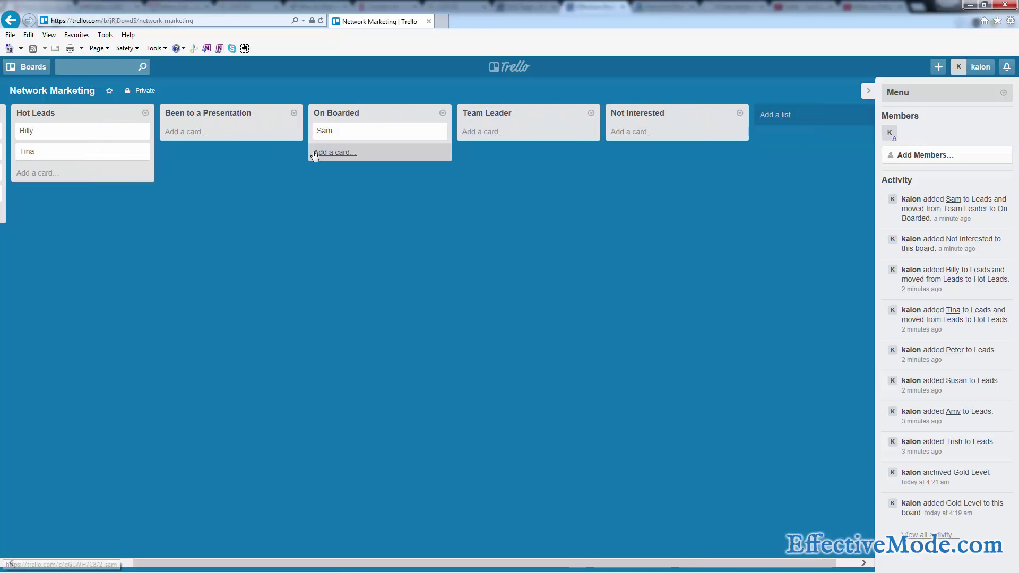
drag(520, 566, 404, 565)
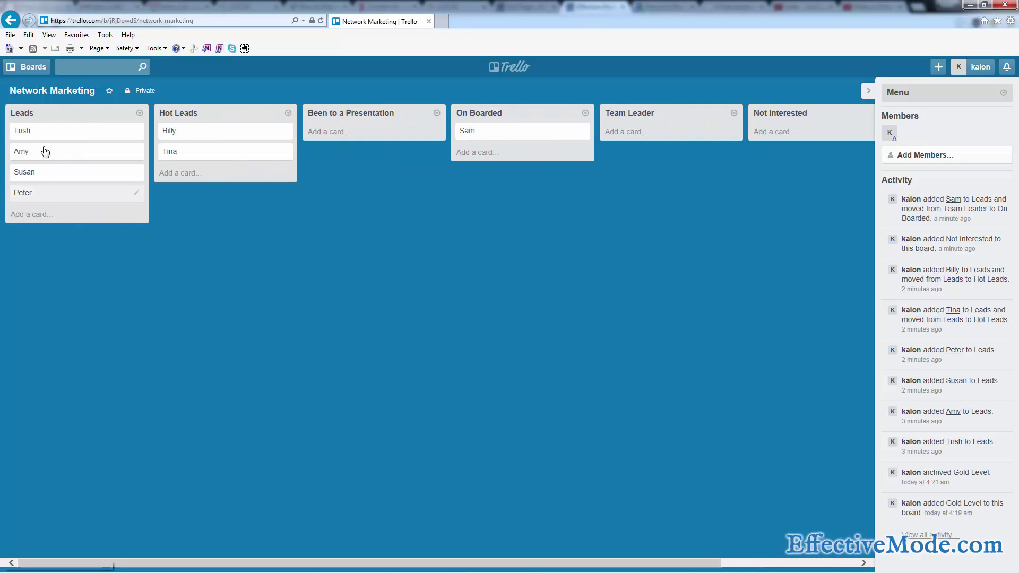
drag(41, 132, 494, 159)
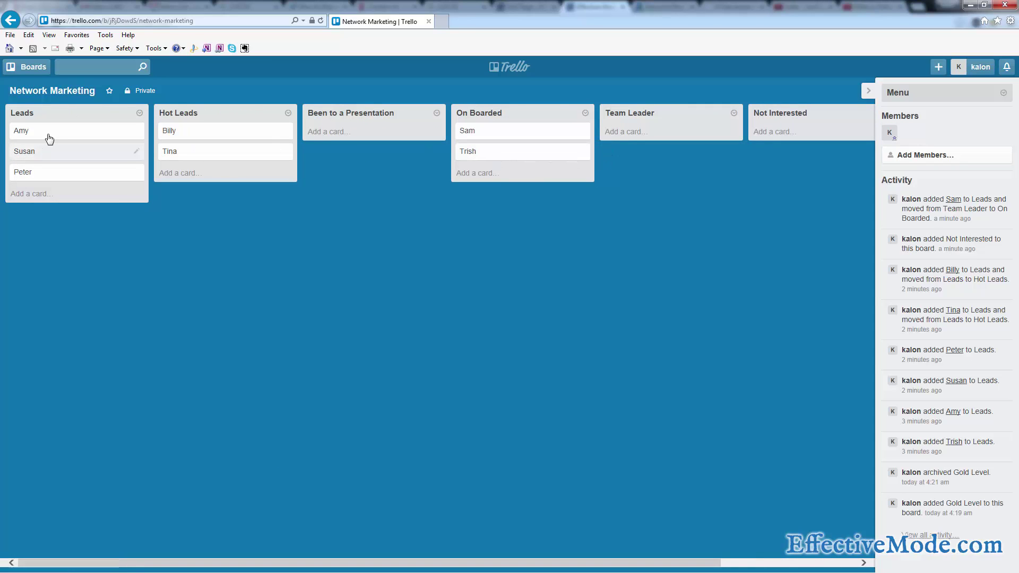
drag(47, 134, 498, 186)
drag(196, 136, 497, 205)
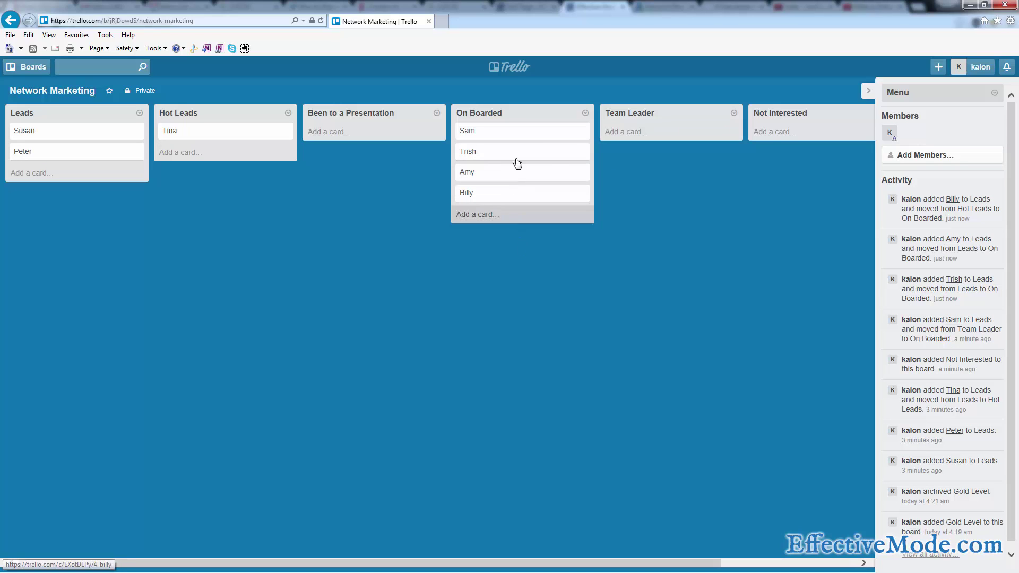
drag(484, 565, 563, 565)
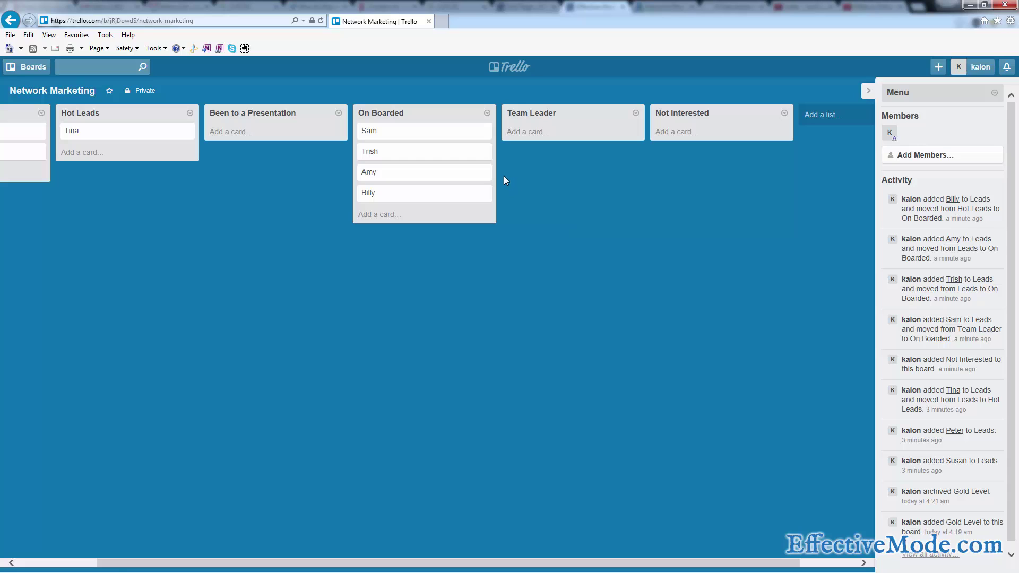
Step: Comment on Sam's card: 'called on 4/12 talked about his sick dog. he's doing well, has 3 people interested'
click(413, 139)
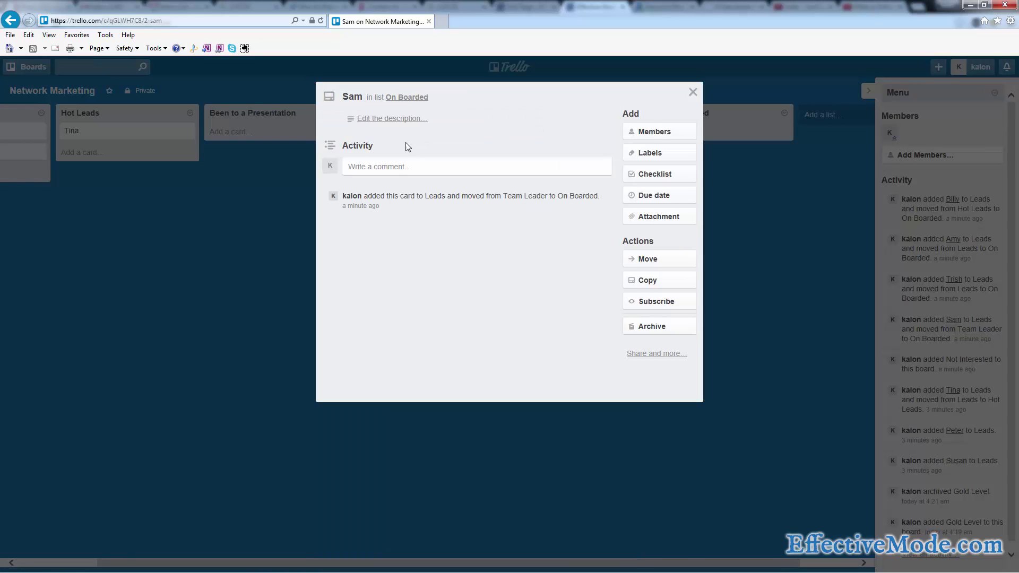
click(402, 164)
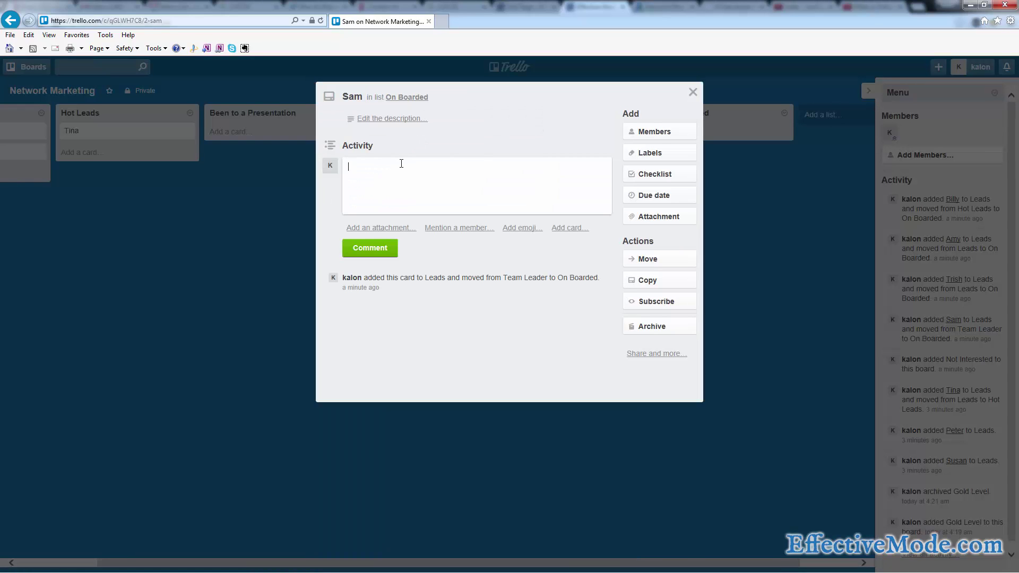
text(called on 4/12 talked about his sick dog)
key(BackSpace)
text(. he's doing w)
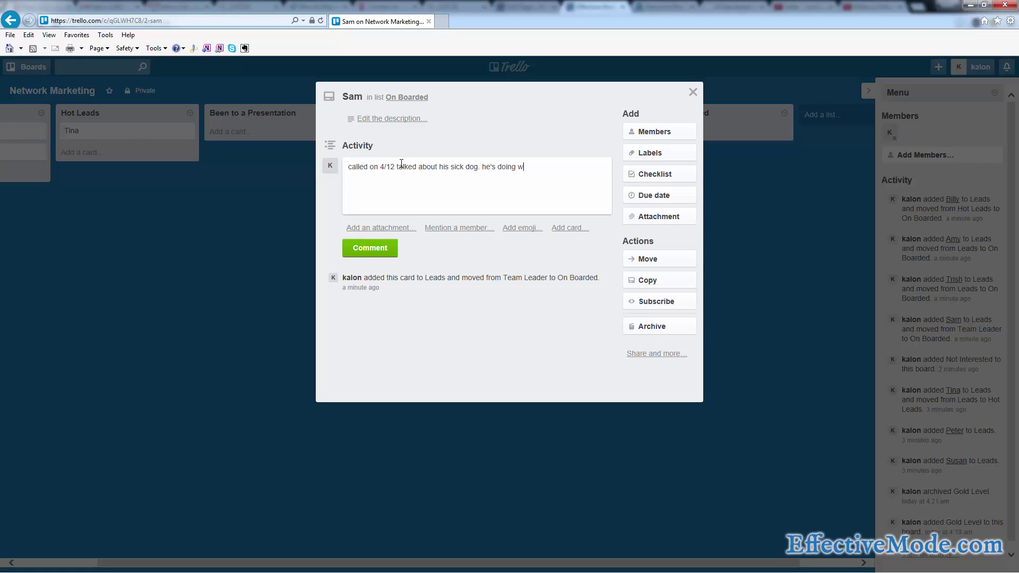
text(ell, has 3 people interested)
click(380, 255)
click(228, 275)
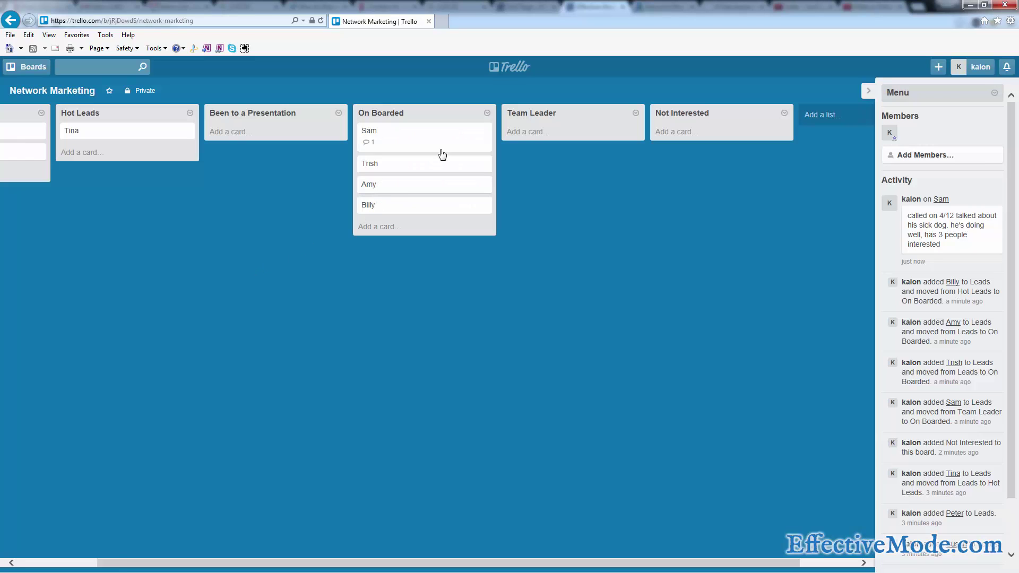
click(390, 142)
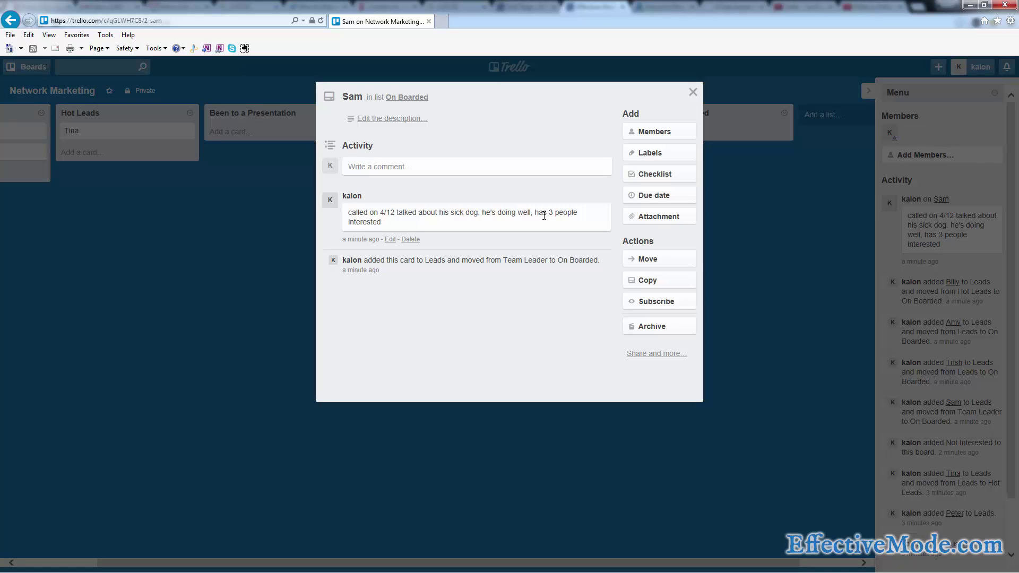
click(433, 166)
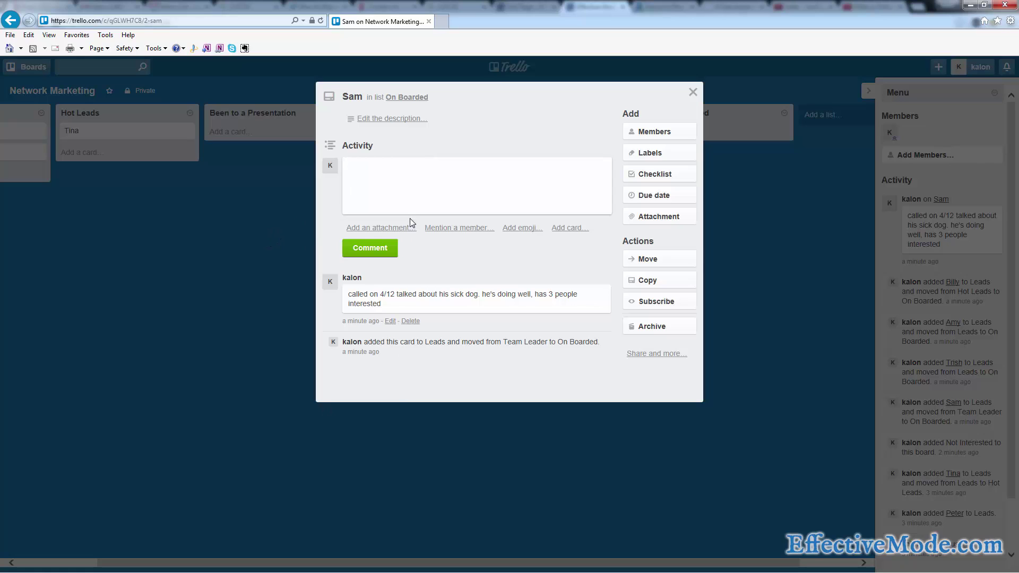
click(232, 234)
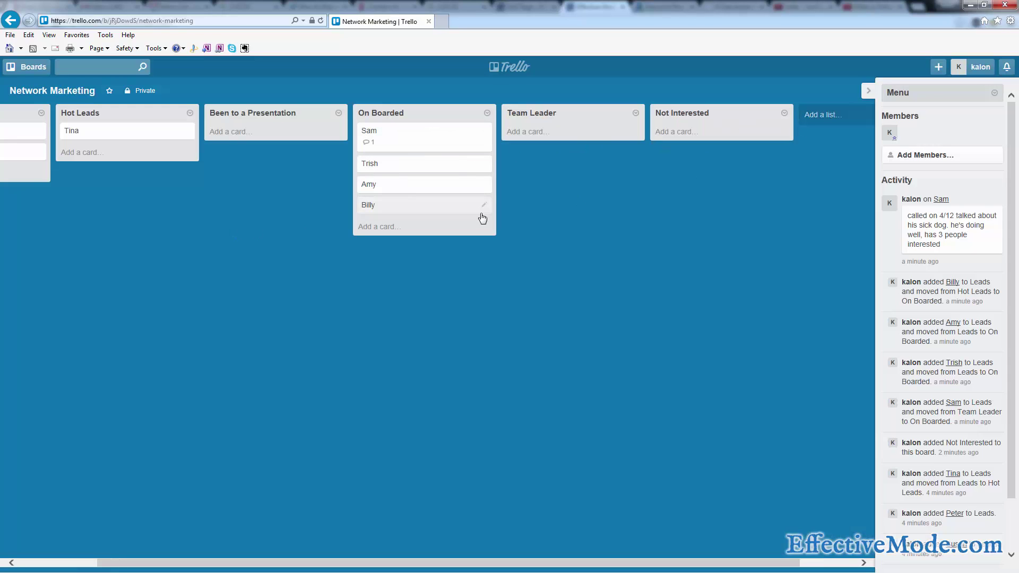
Step: Create a 'Monthly call' list and place it between On Boarded and Team Leader
click(826, 119)
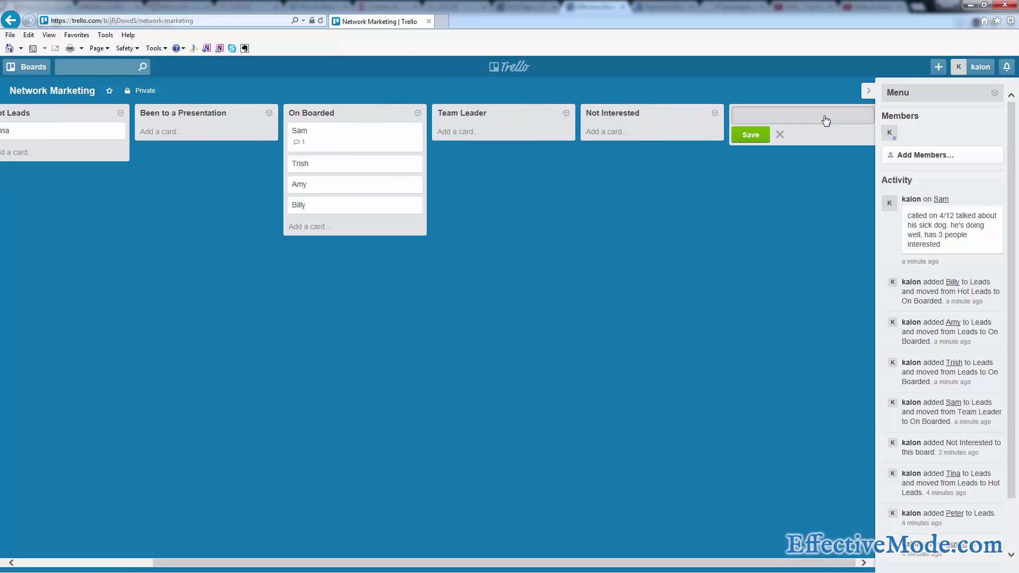
text(Monthly call)
click(751, 134)
drag(754, 113, 502, 118)
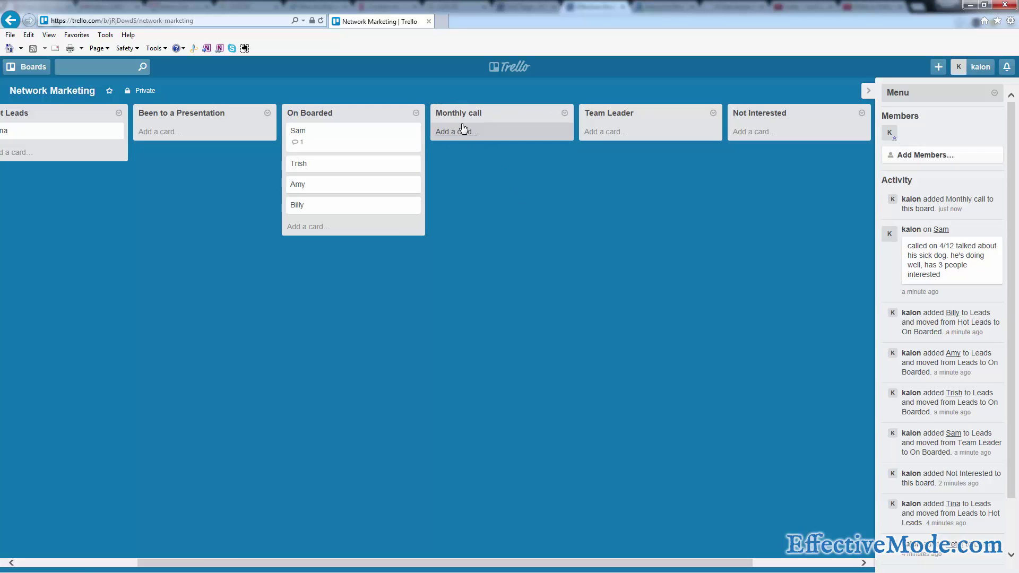
Step: Move cards into Monthly call and back to On Boarded, then place the list after Team Leader
drag(349, 129, 473, 183)
drag(297, 130, 481, 229)
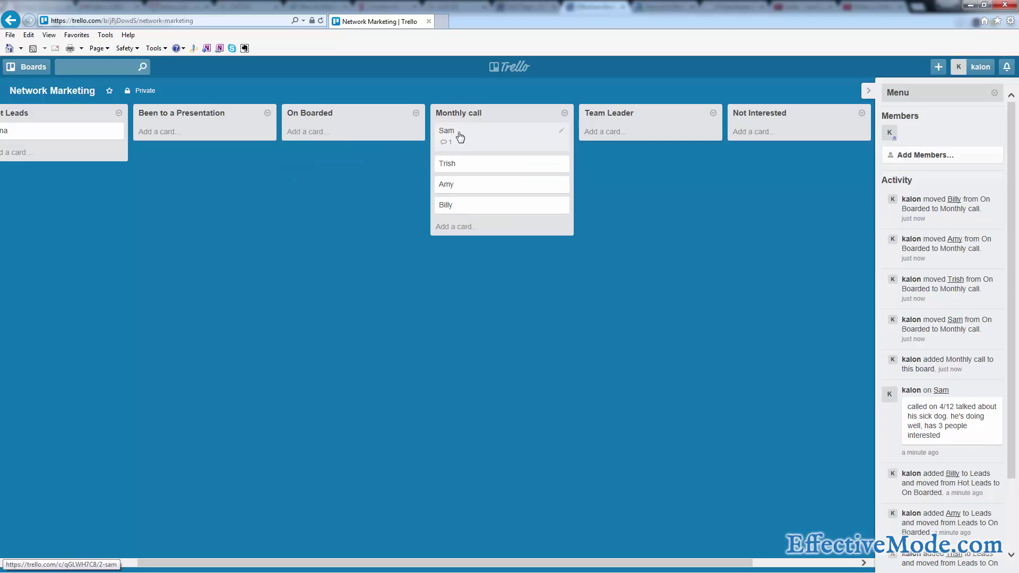
drag(459, 137, 360, 136)
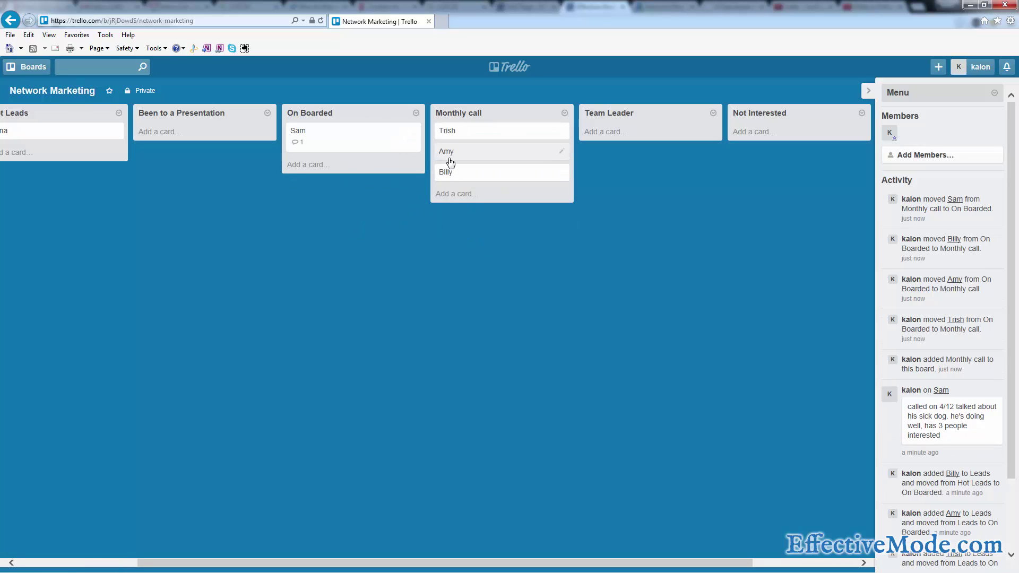
drag(453, 155, 305, 167)
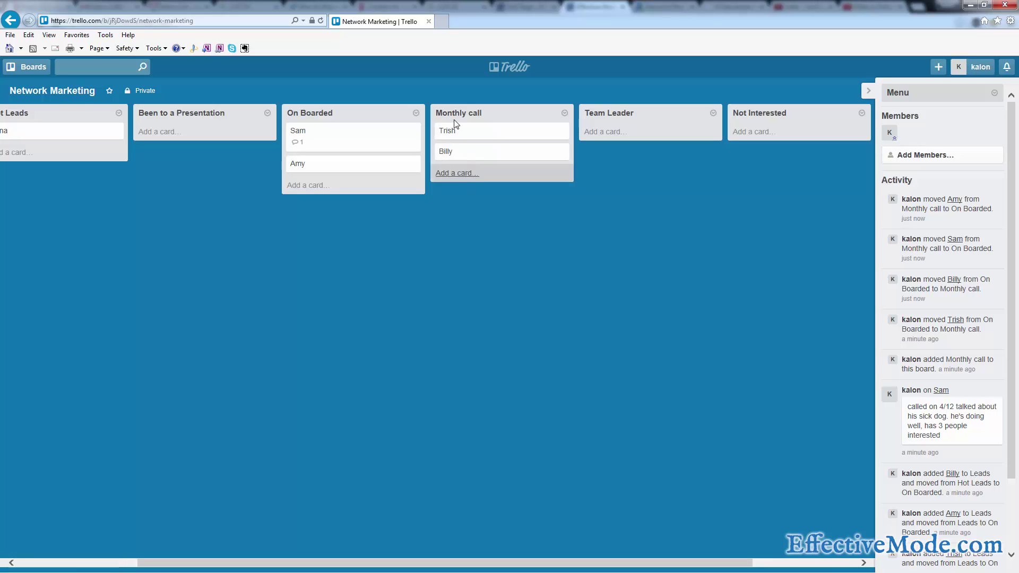
drag(473, 131, 334, 202)
drag(480, 114, 596, 154)
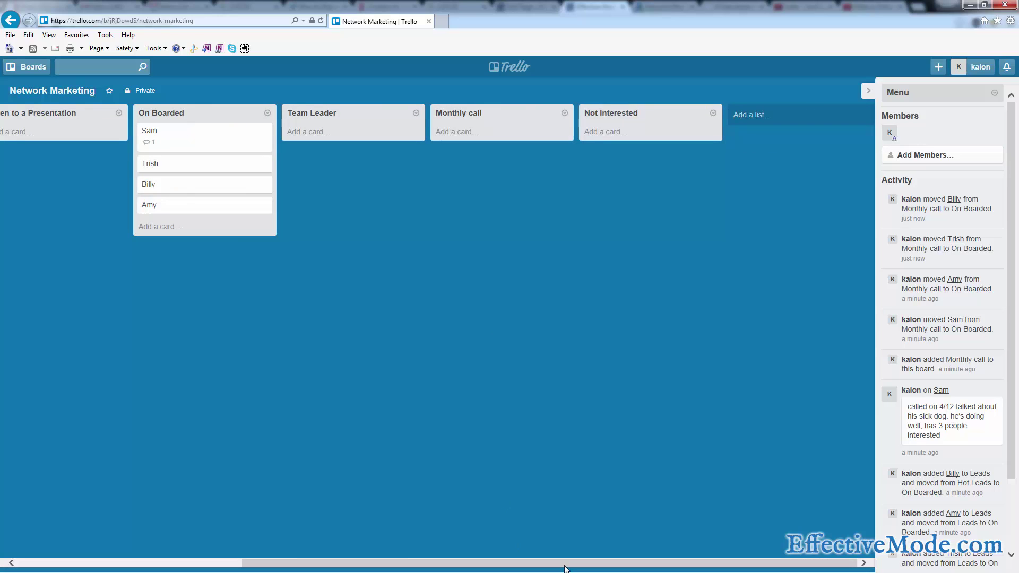
Step: Scroll the board back left and collapse the Menu sidebar
drag(567, 564, 305, 561)
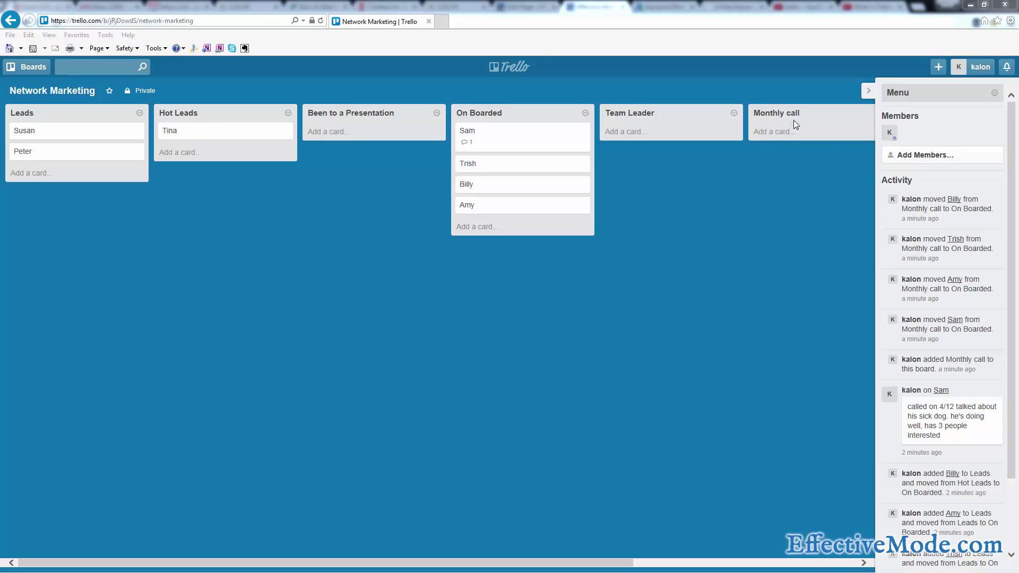
click(868, 91)
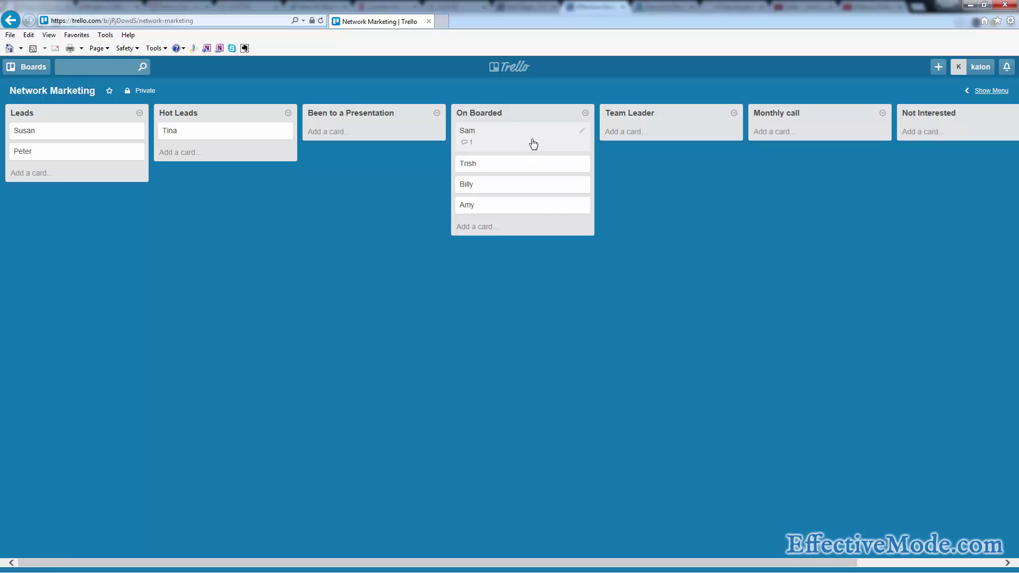
Step: Move Sam and then Billy from On Boarded into the Team Leader list
drag(532, 142, 652, 143)
drag(544, 161, 678, 170)
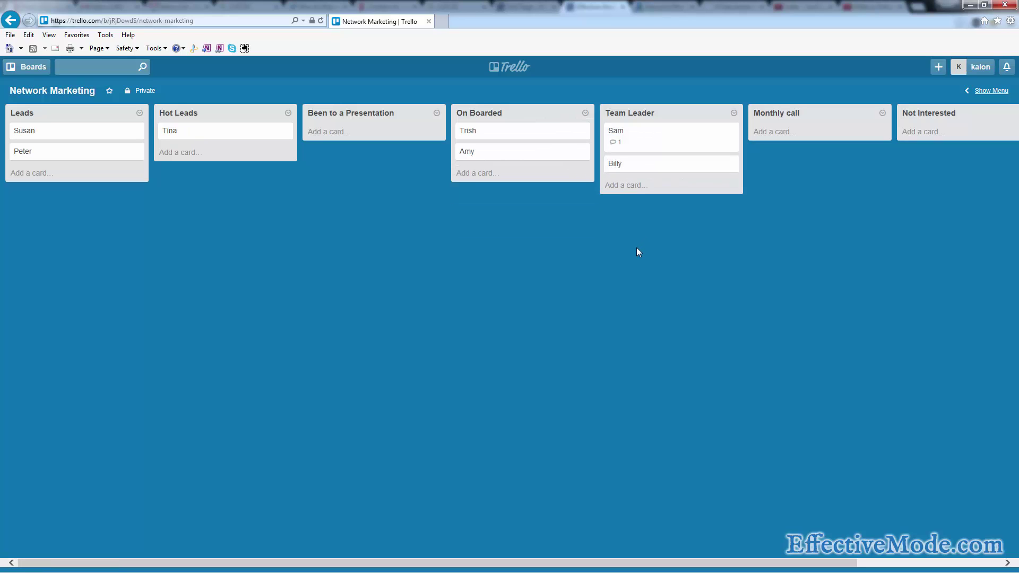